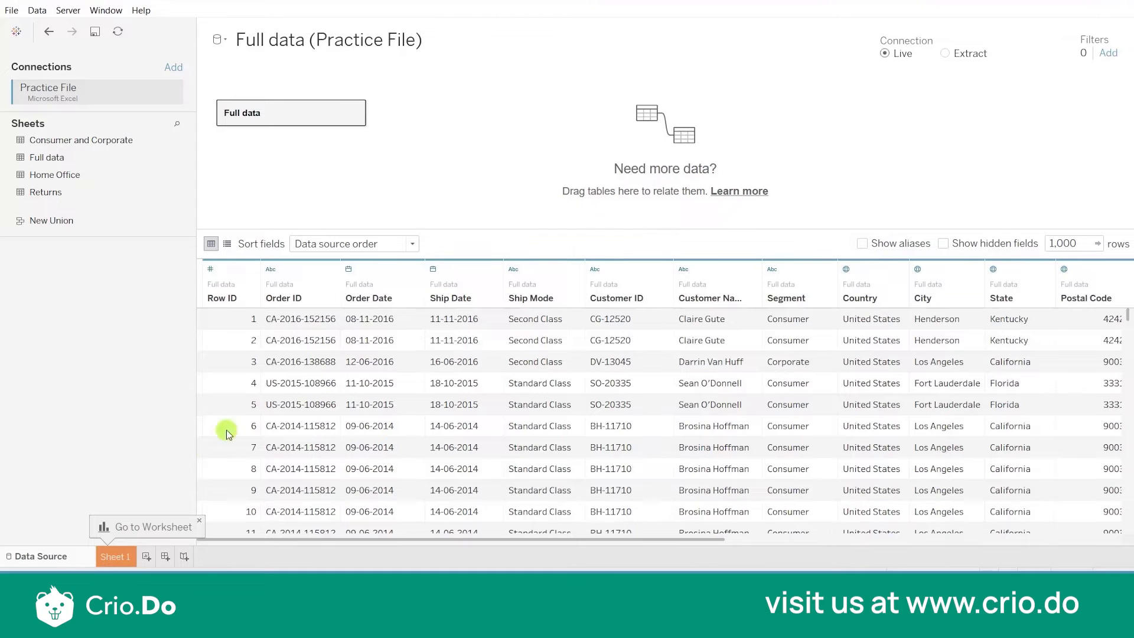
Step: On Sheet 1, plot Discount in rows against Profit in columns, with Product Name as the mark detail
left_click(112, 557)
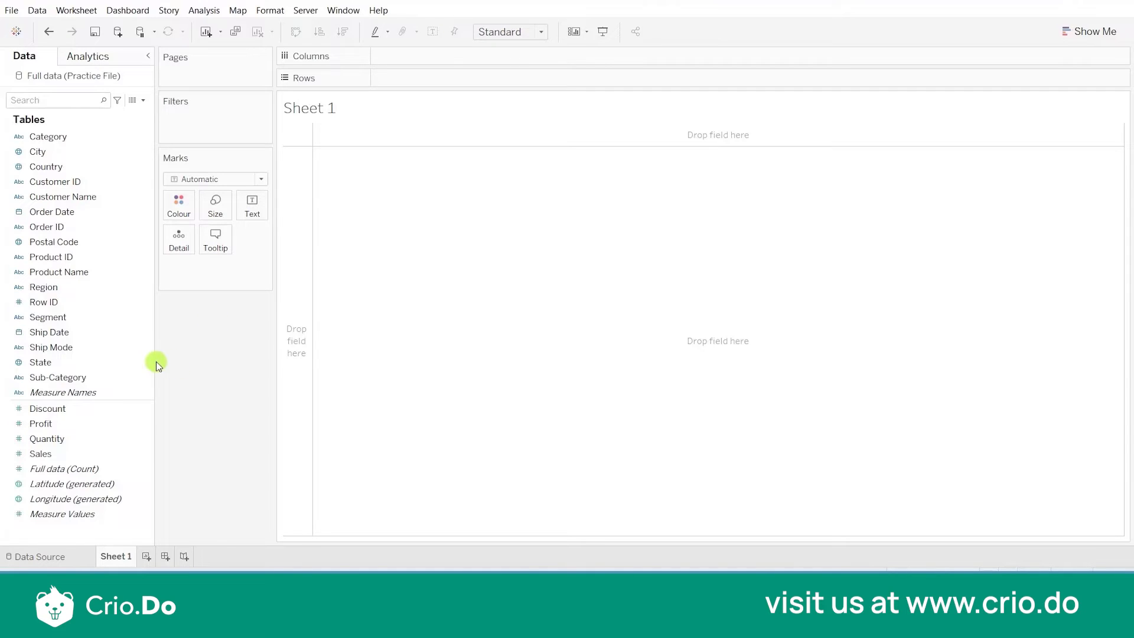
double_click(65, 408)
double_click(61, 422)
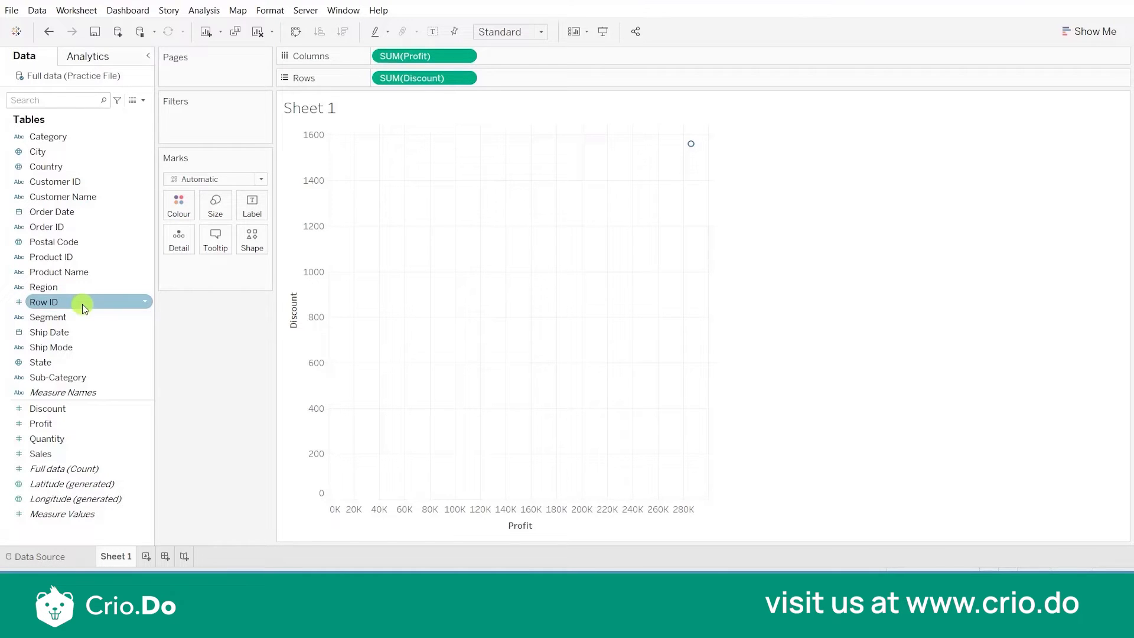
left_click_drag(68, 272, 180, 235)
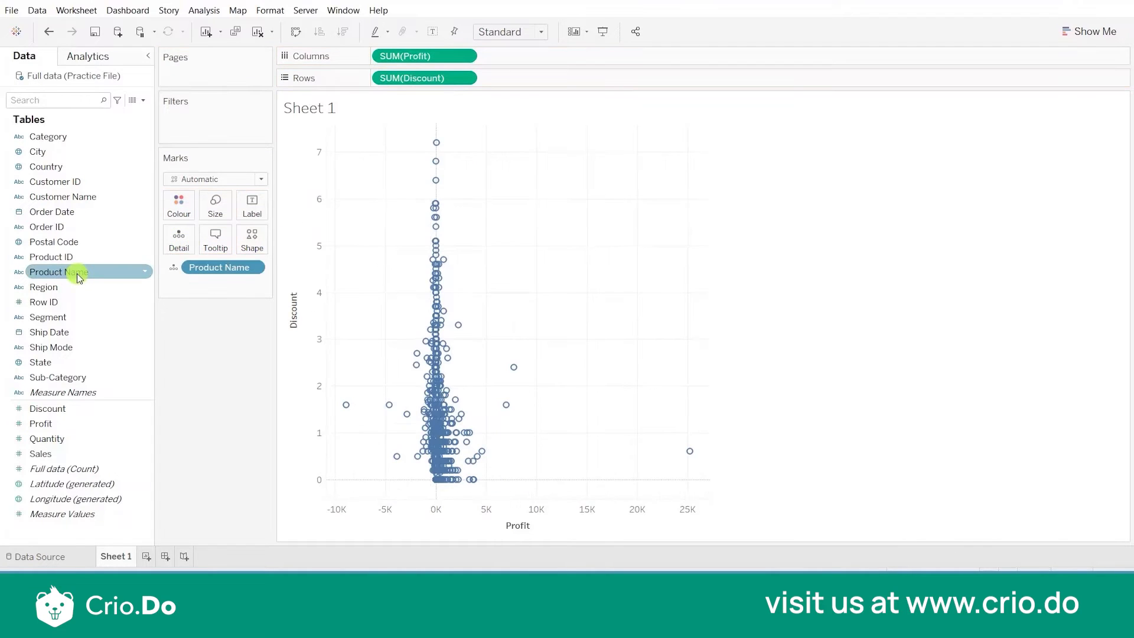
Step: Colour the scatter plot's marks by Category and swap the axes so Discount is in columns and Profit in rows
left_click_drag(71, 272, 179, 210)
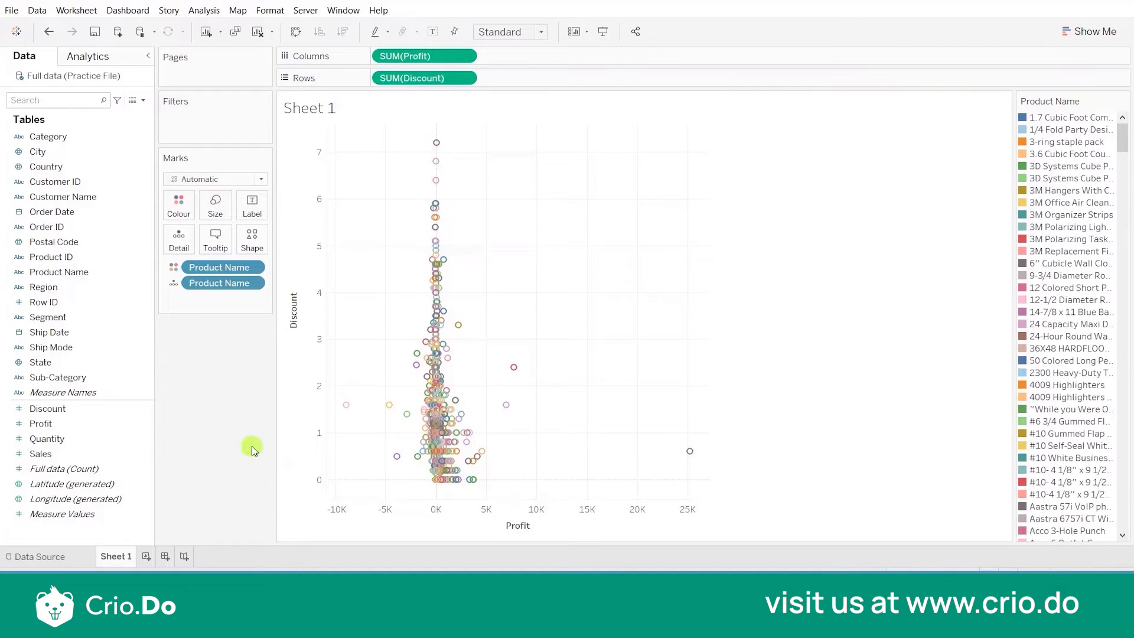
left_click(217, 266)
left_click_drag(217, 269, 185, 208)
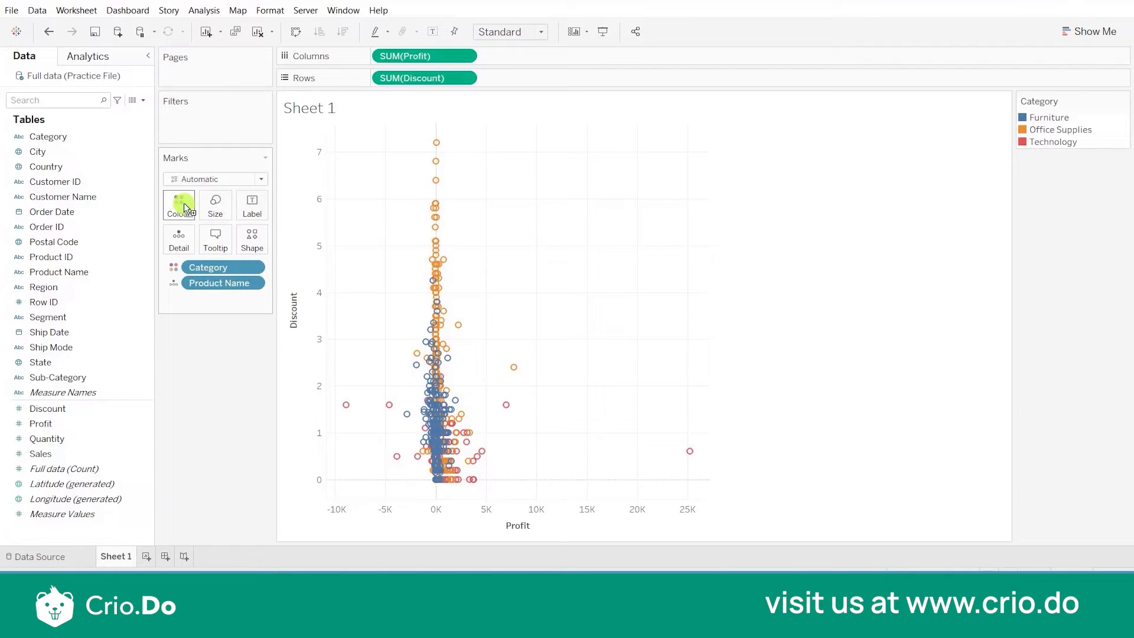
left_click(295, 32)
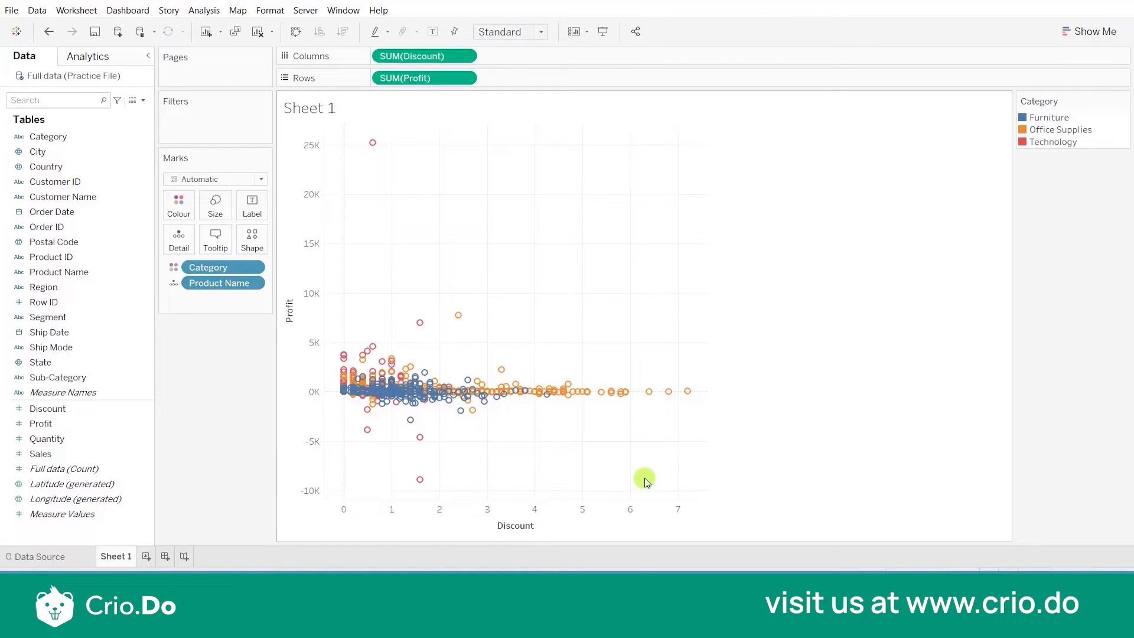
Step: Exclude the negative-profit marks with a discount below about 2.3 from the scatter plot
left_click_drag(451, 487, 333, 400)
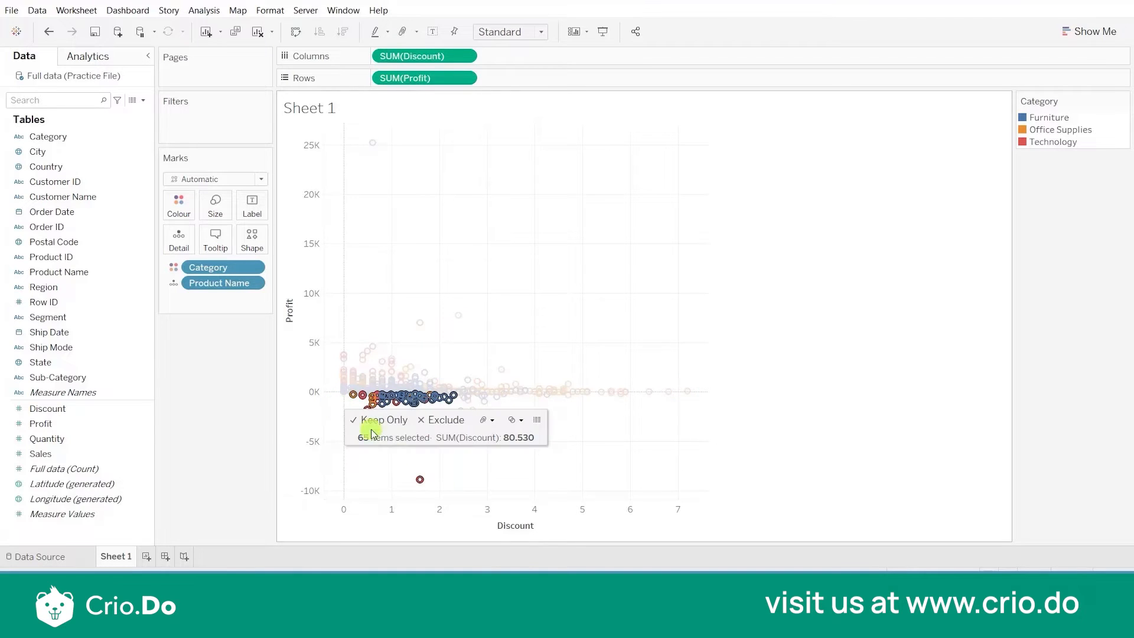
mouse_move(414, 402)
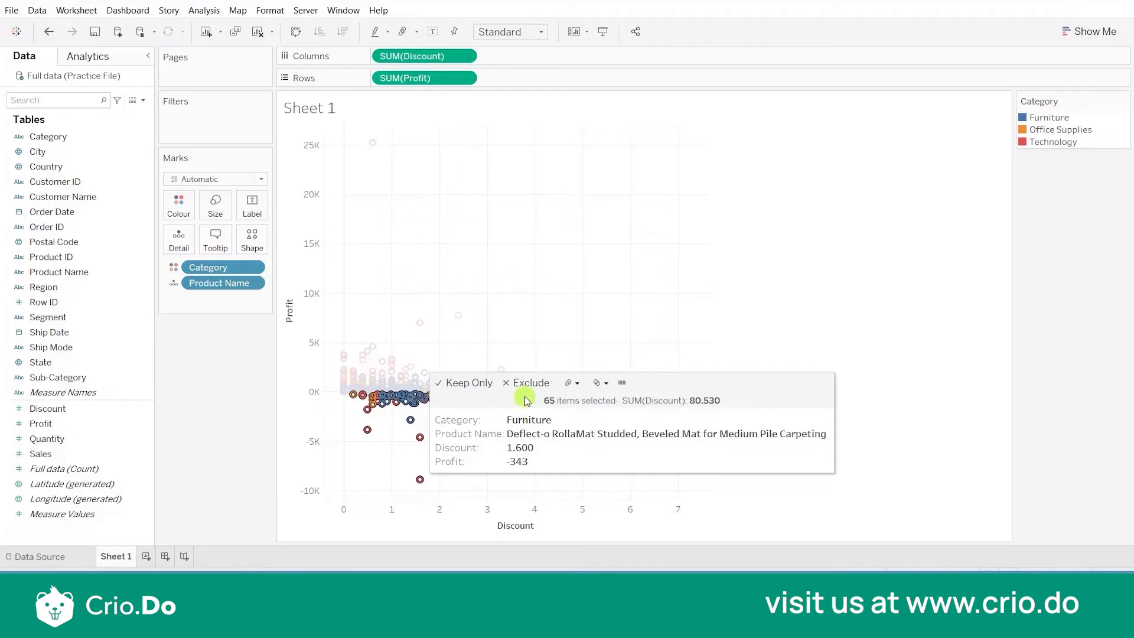
left_click(531, 383)
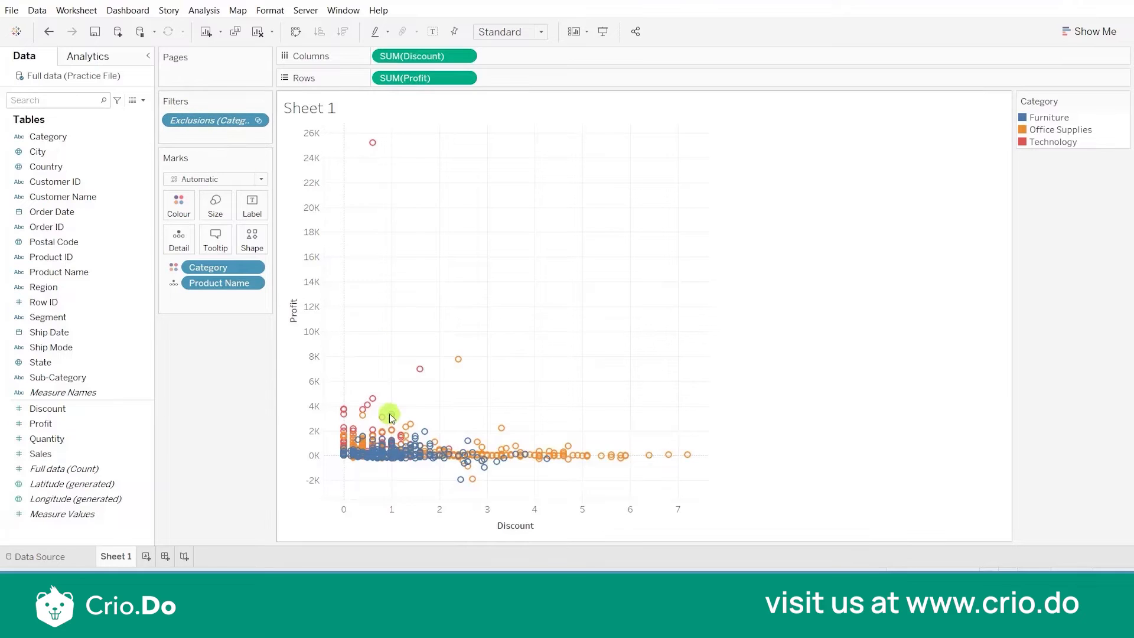
Step: Review the product list in the exclusion filter's settings, close it without changes, and undo the exclusion
left_click(257, 120)
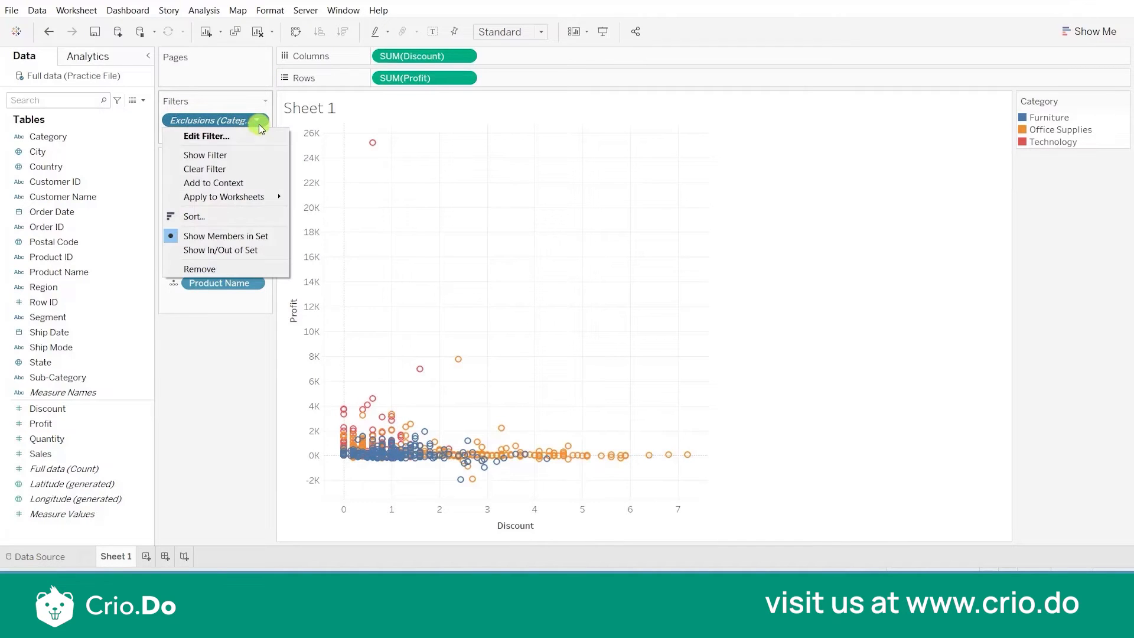
left_click(218, 137)
left_click(648, 340)
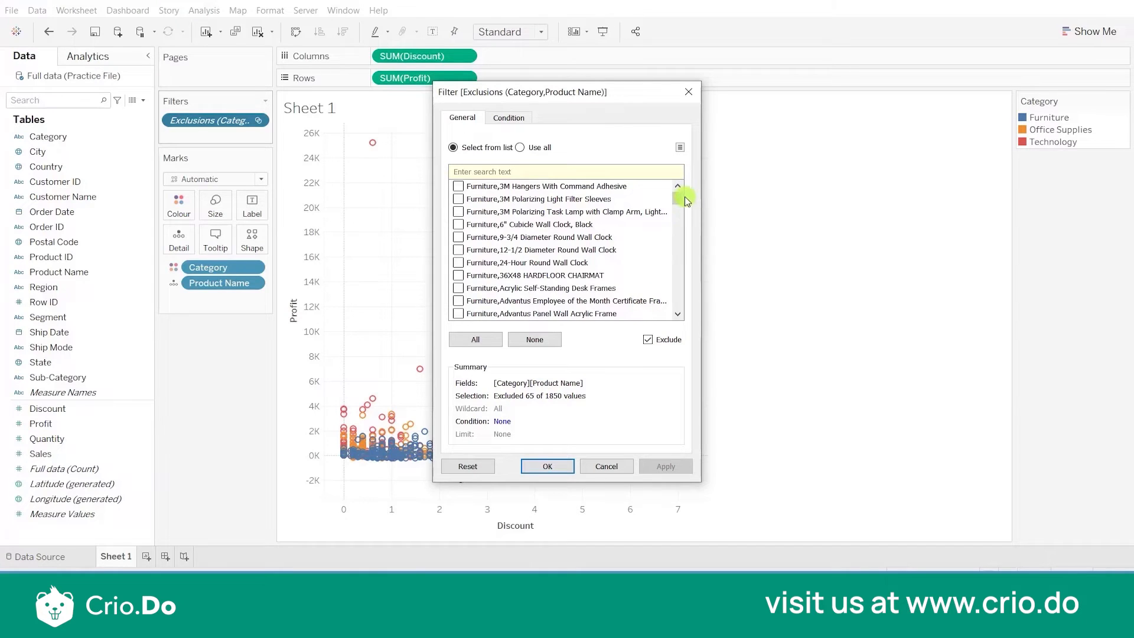
mouse_move(678, 197)
left_mouse_down()
mouse_move(681, 328)
mouse_move(678, 185)
left_mouse_up()
left_click(688, 92)
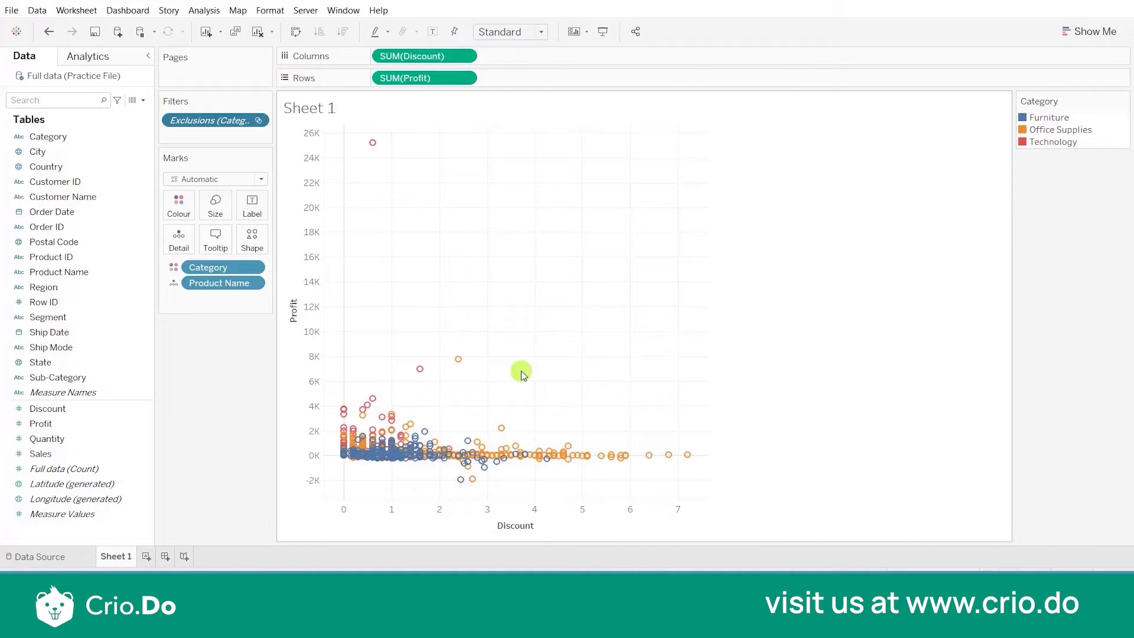
left_click(49, 31)
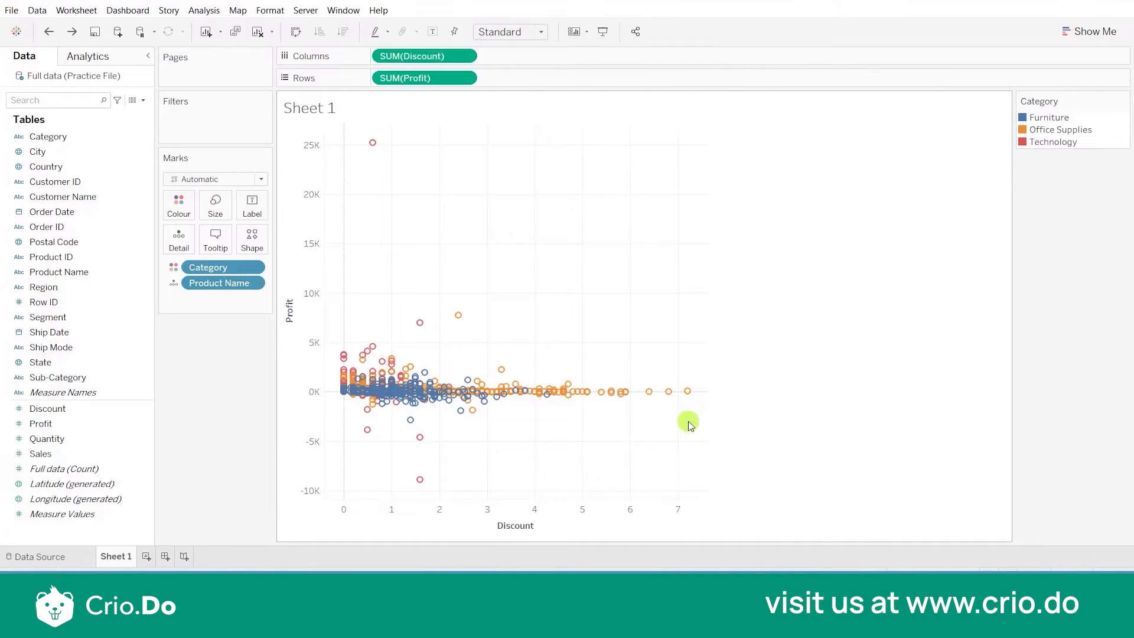
Step: Keep only the scatter plot marks with a discount of about 2.4 or more
left_click_drag(694, 418, 460, 304)
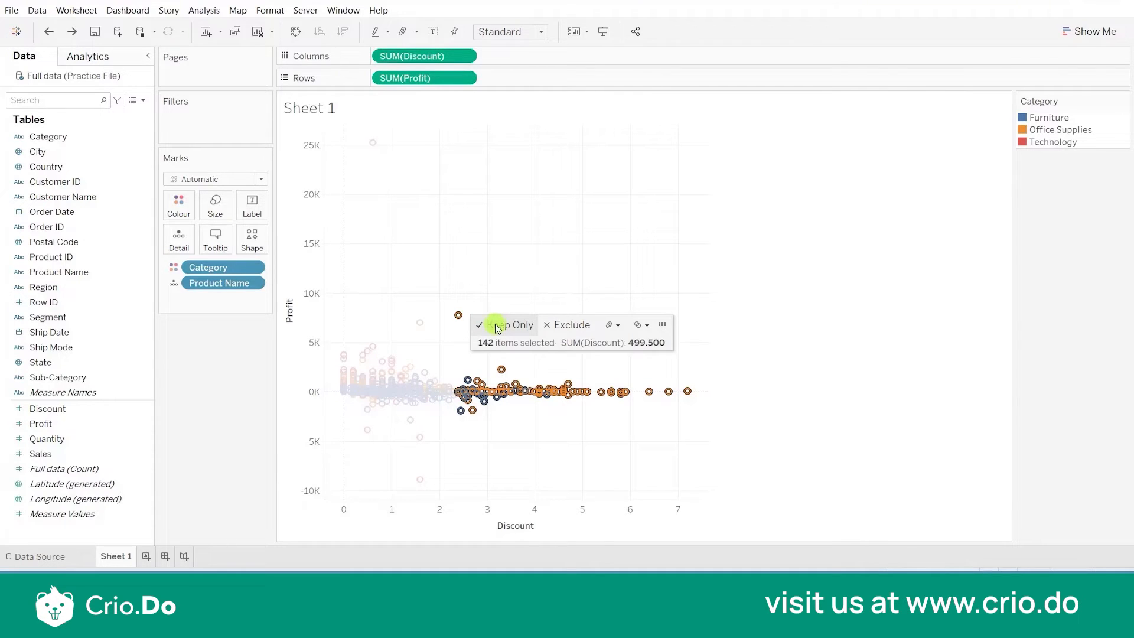
left_click(497, 326)
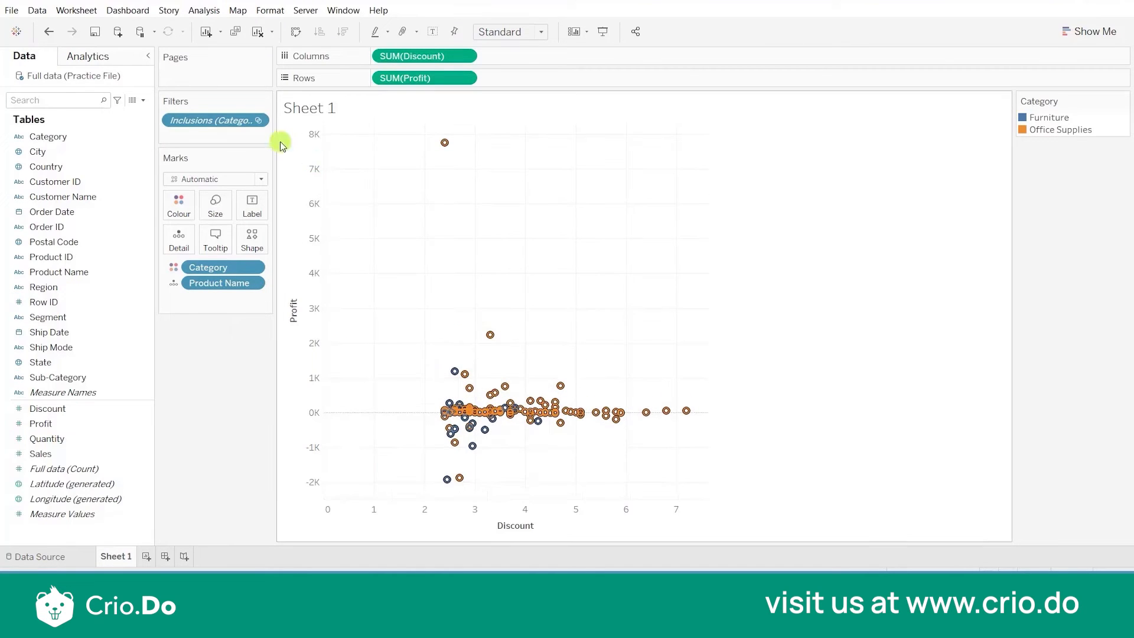
Step: Review the inclusion filter's product list and selection summary, then close it without changes
mouse_move(515, 415)
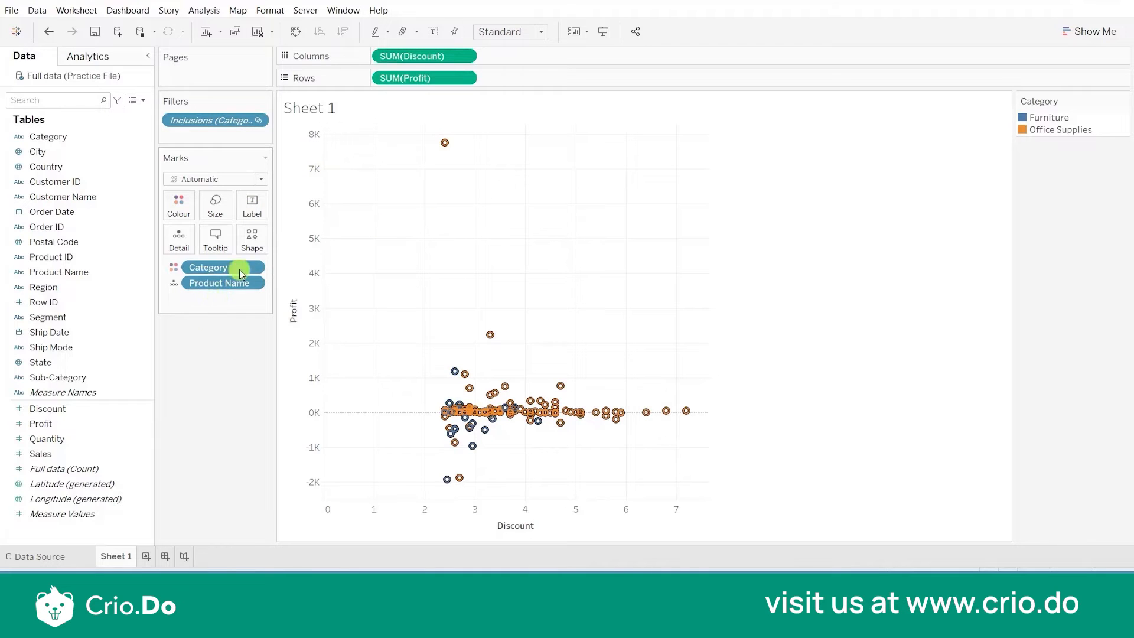
left_click(263, 121)
left_click(228, 134)
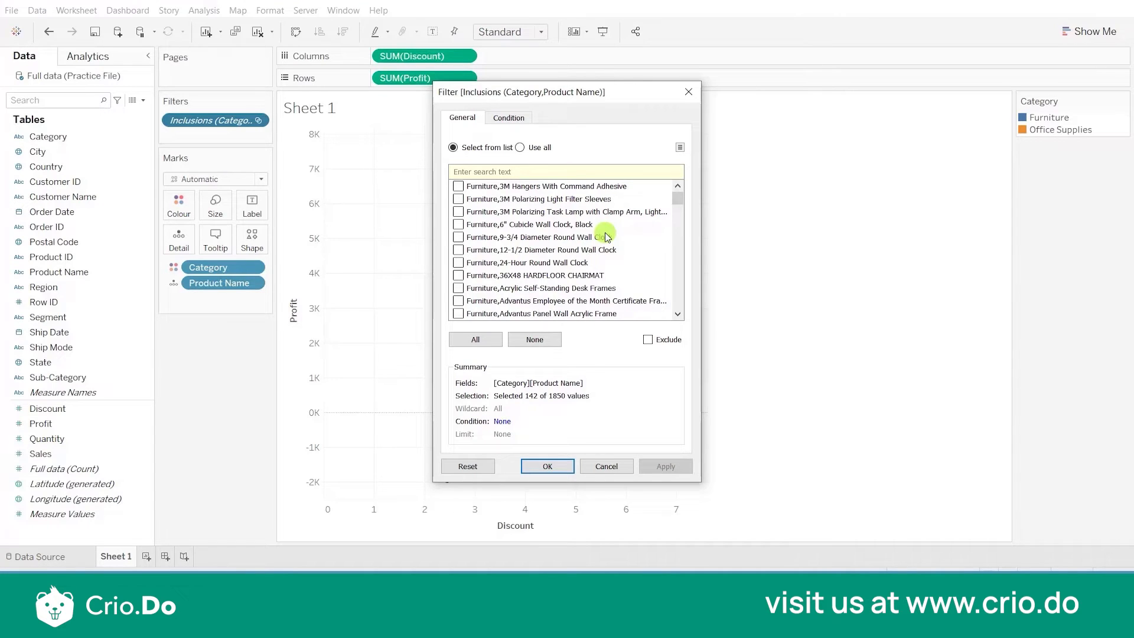
left_click(688, 93)
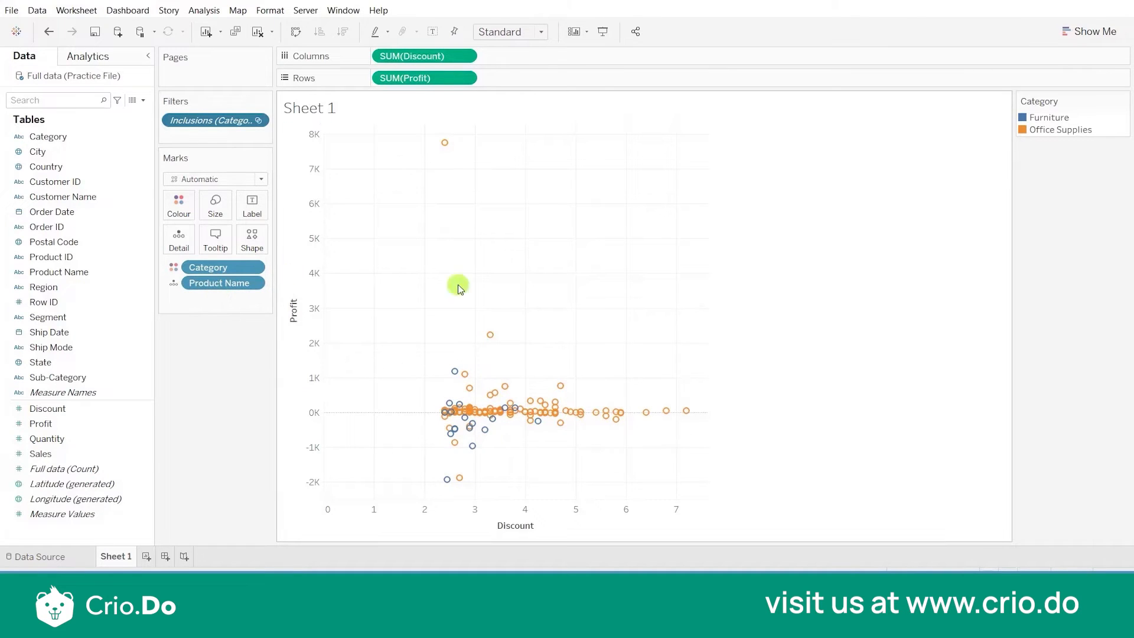
mouse_move(463, 378)
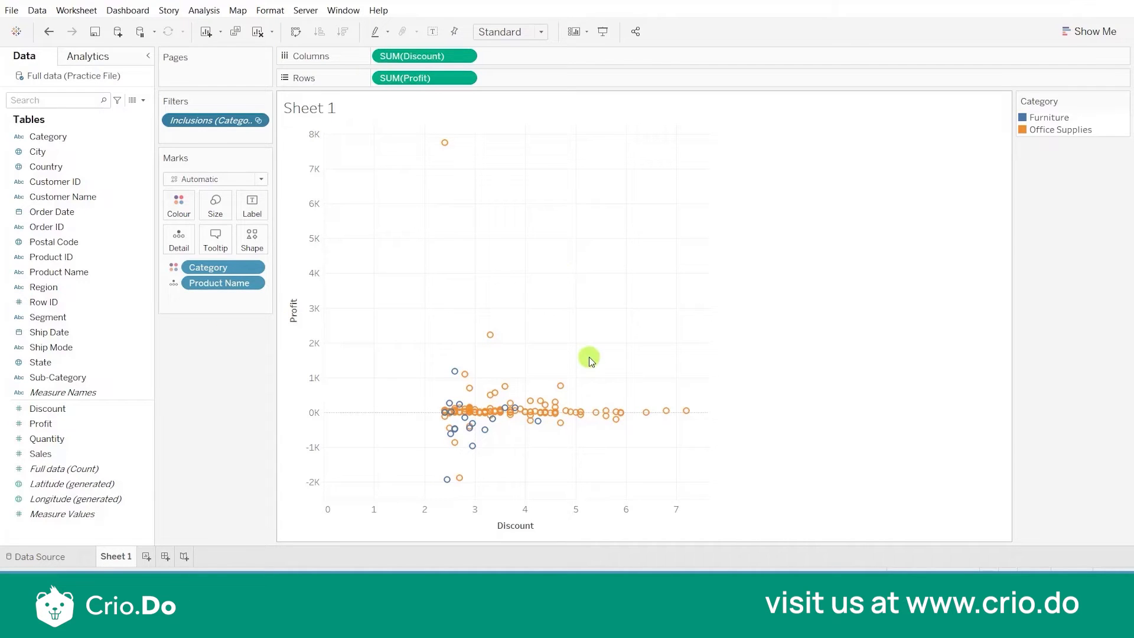
Step: Build a table of Sales on a new worksheet, with Region in columns and Category and Sub-Category in rows
left_click(148, 556)
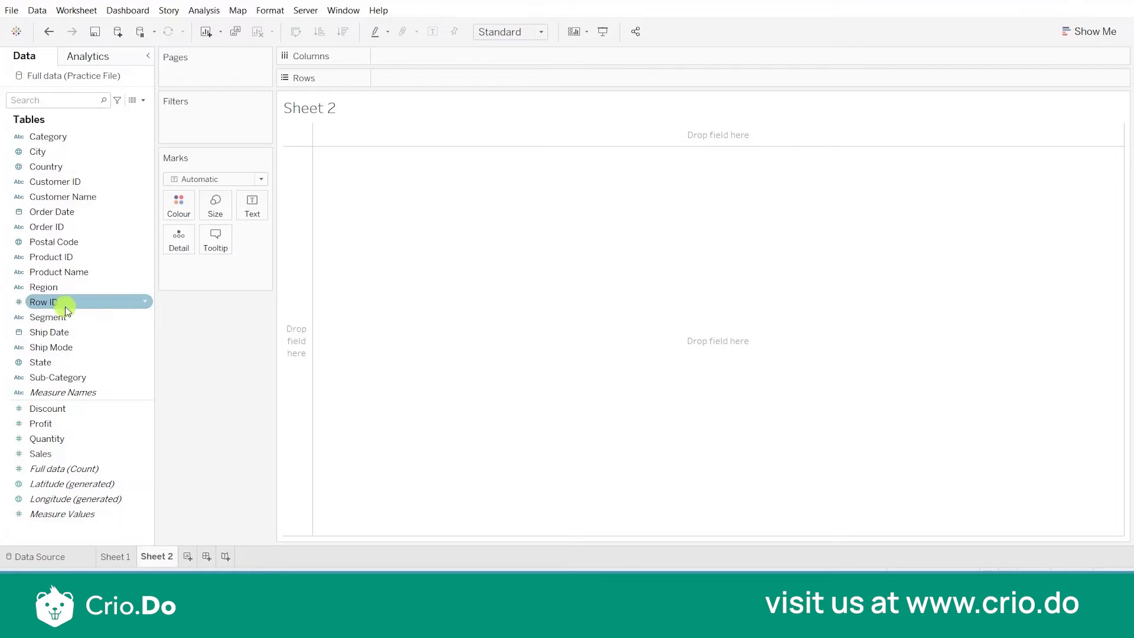
left_click_drag(50, 287, 523, 51)
left_click_drag(46, 137, 604, 78)
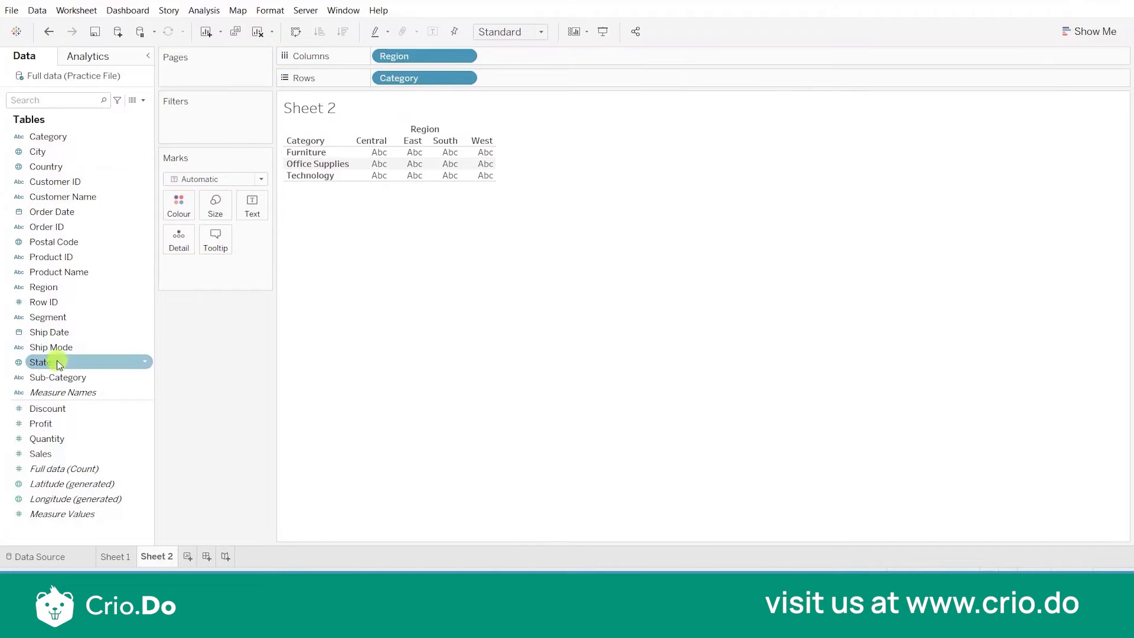
left_click_drag(73, 377, 588, 75)
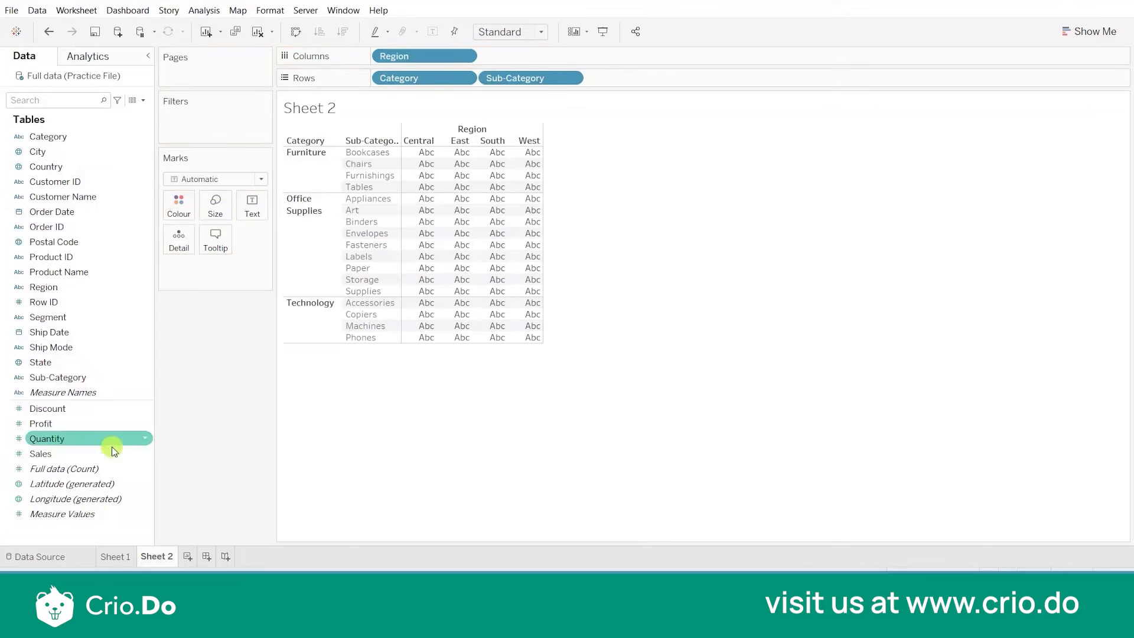
left_click_drag(71, 453, 257, 211)
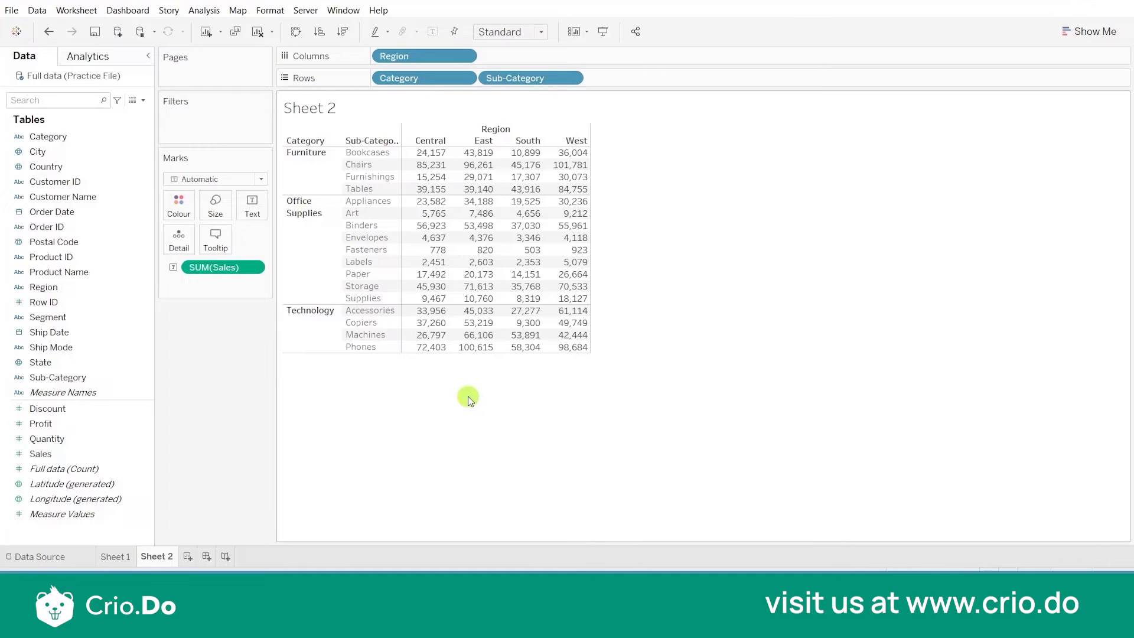
Step: Keep only the Furniture category in the Sales table
left_click(330, 188)
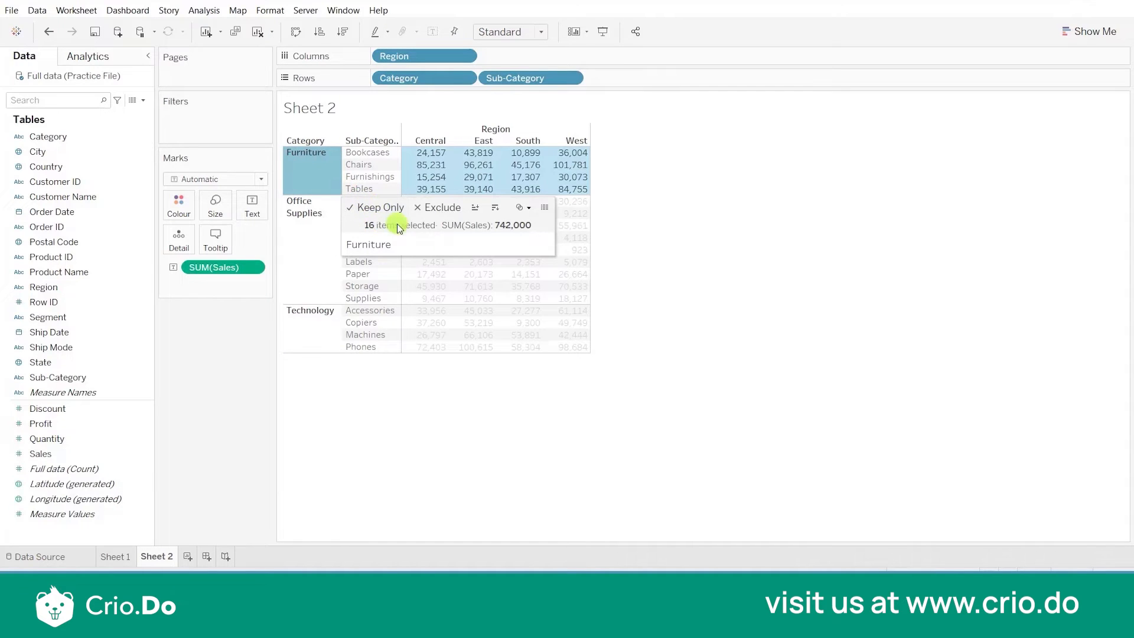
left_click(375, 207)
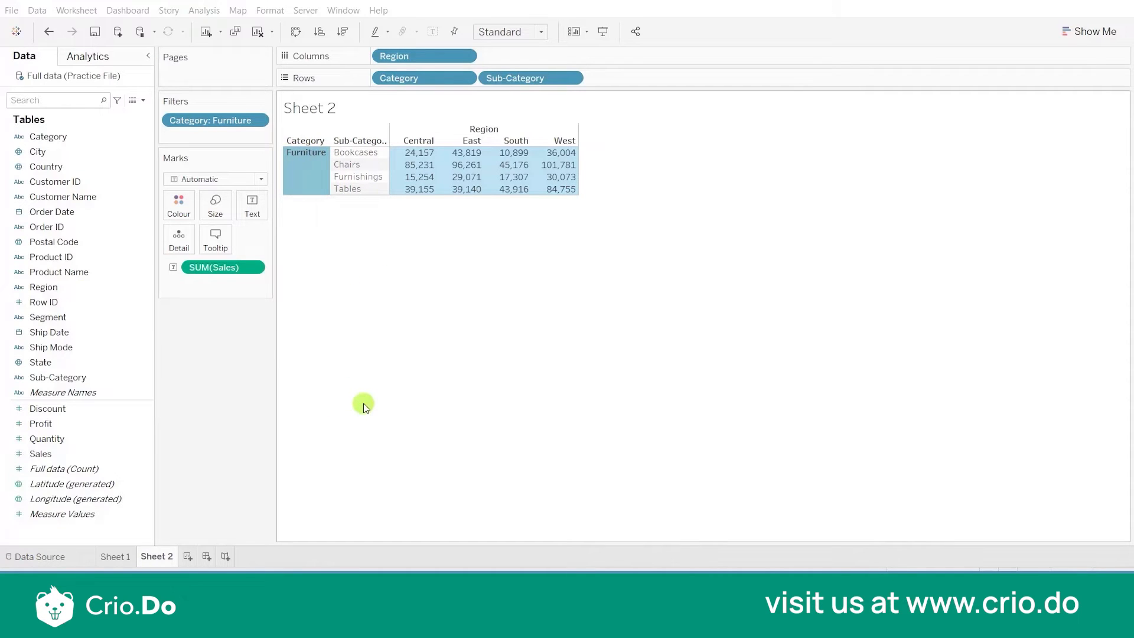
Step: Build a table of Quantity on a new worksheet, with Order Date years in columns and Sub-Category in rows
left_click(186, 556)
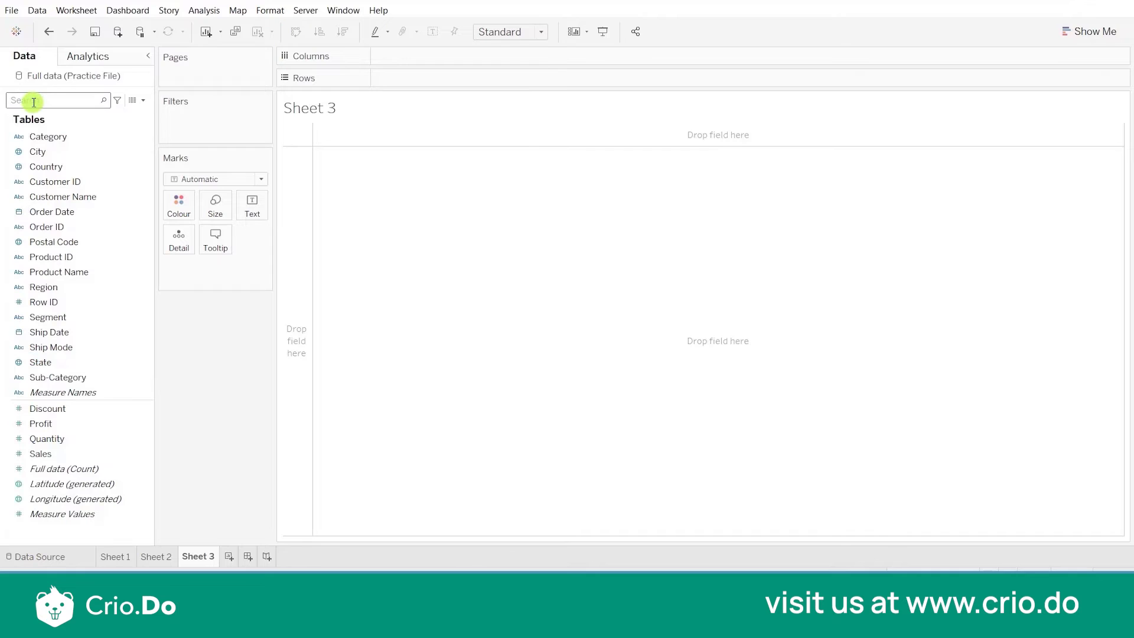
left_click_drag(86, 211, 577, 50)
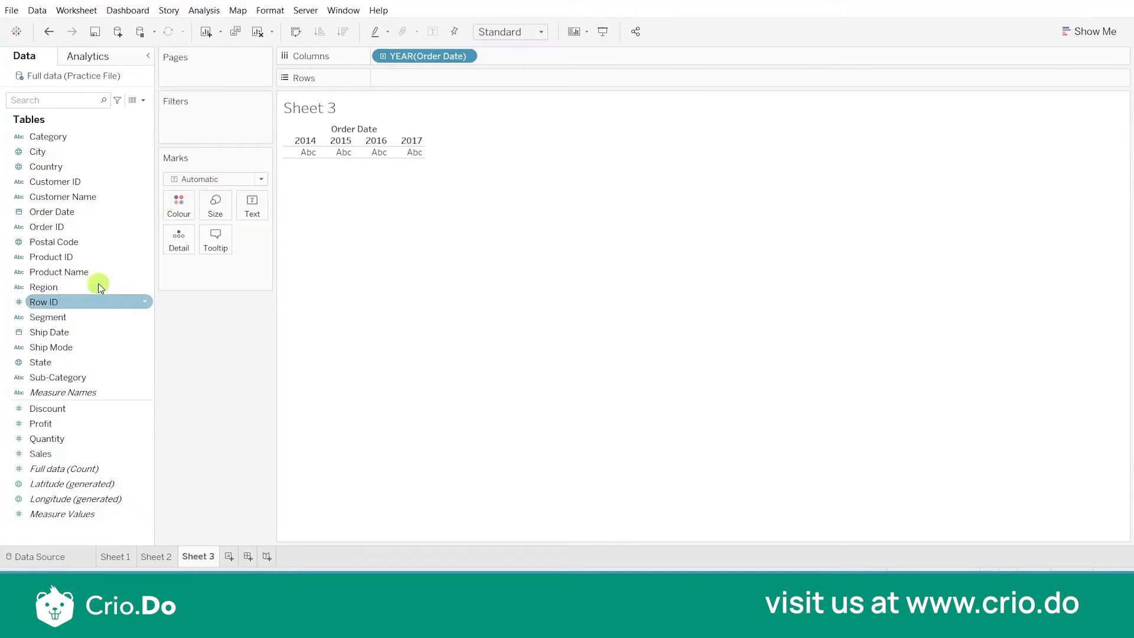
left_click_drag(81, 377, 586, 81)
left_click_drag(68, 440, 256, 203)
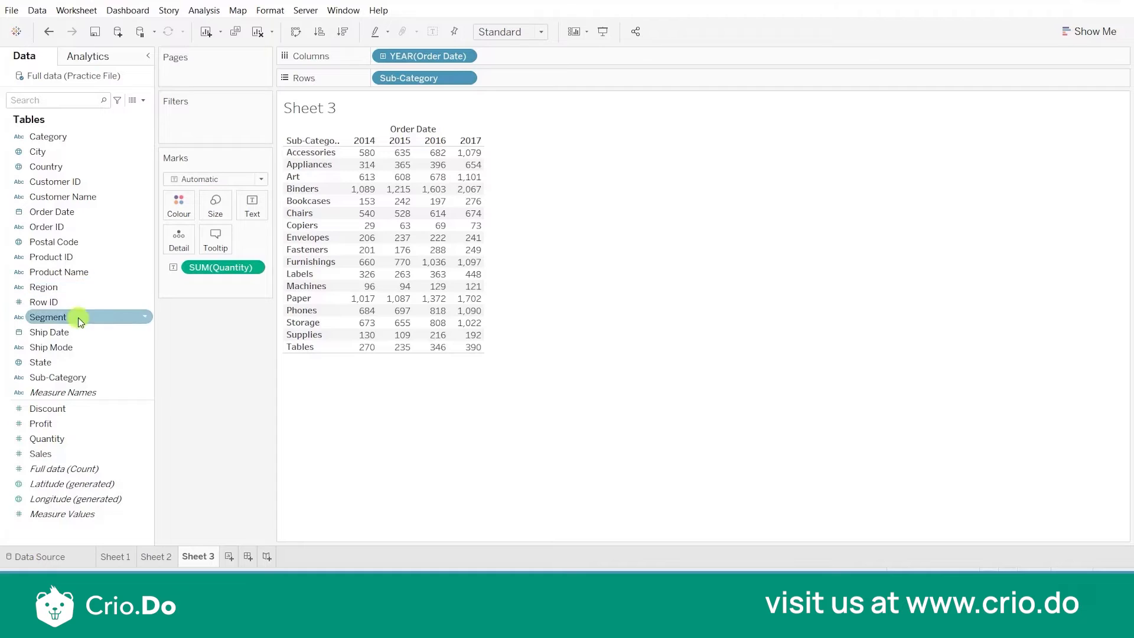
Step: Filter the Quantity table by Order Date years, keeping only 2017
left_click_drag(59, 211, 203, 137)
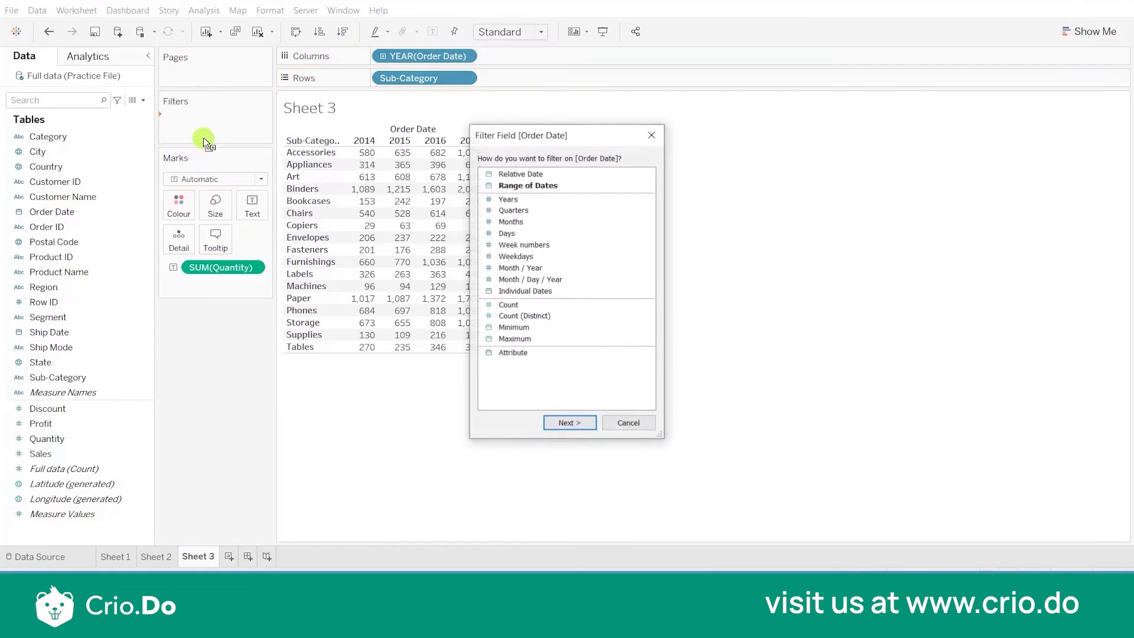
double_click(523, 200)
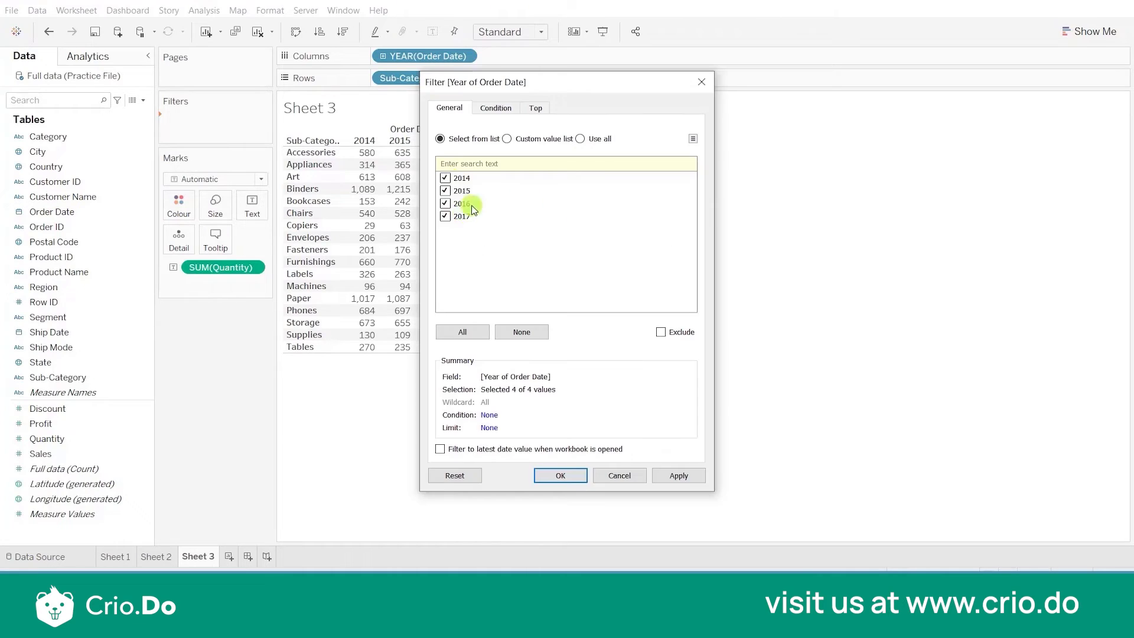
left_click(446, 178)
left_click(446, 190)
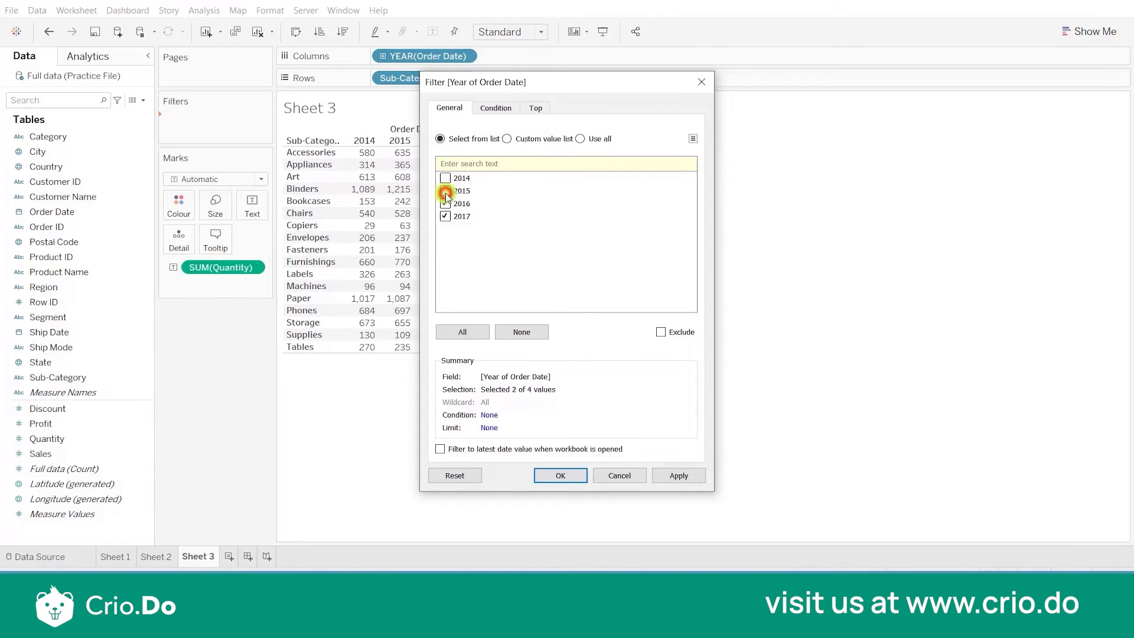
left_click(446, 203)
left_click(562, 478)
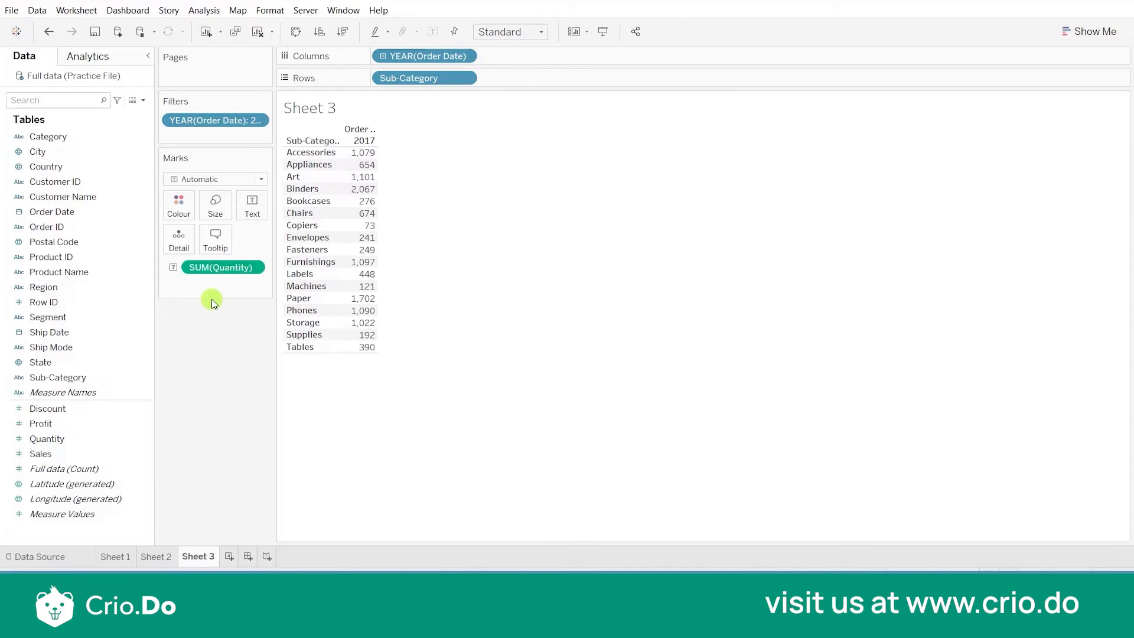
Step: Extract the Full data (Practice File) data source with a Region filter that keeps only West
right_click(45, 81)
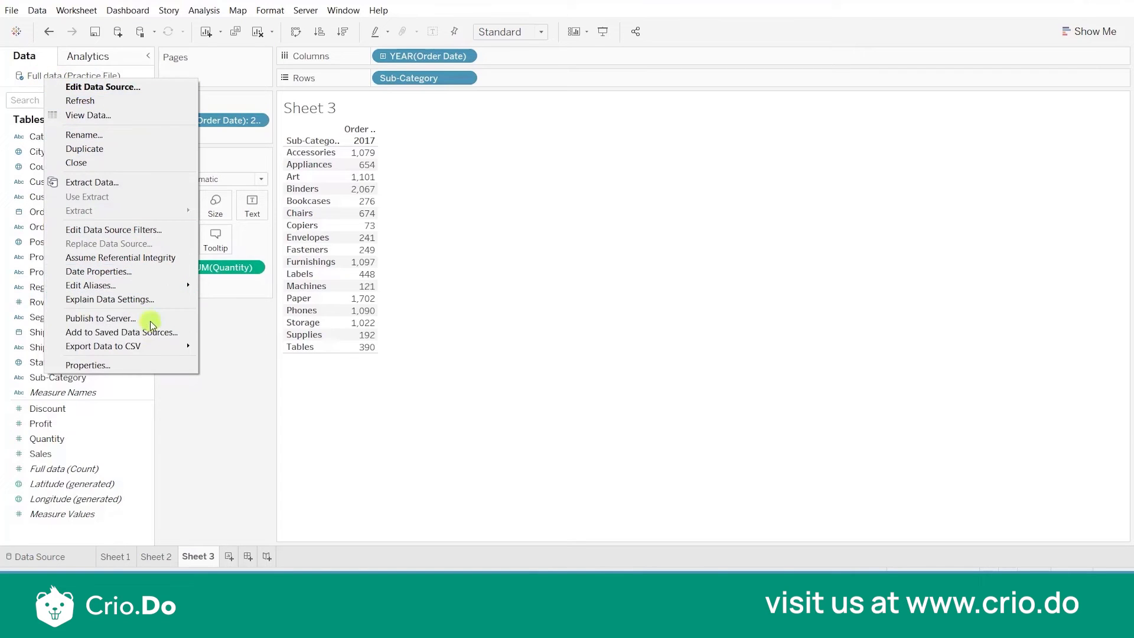
left_click(115, 183)
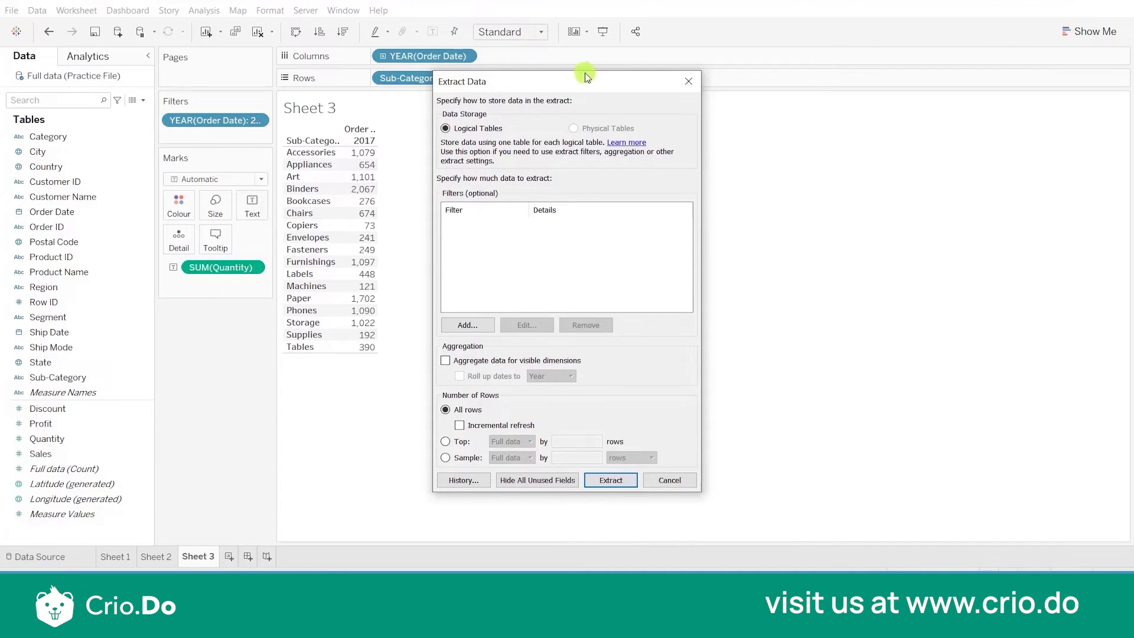
left_click_drag(587, 76, 566, 140)
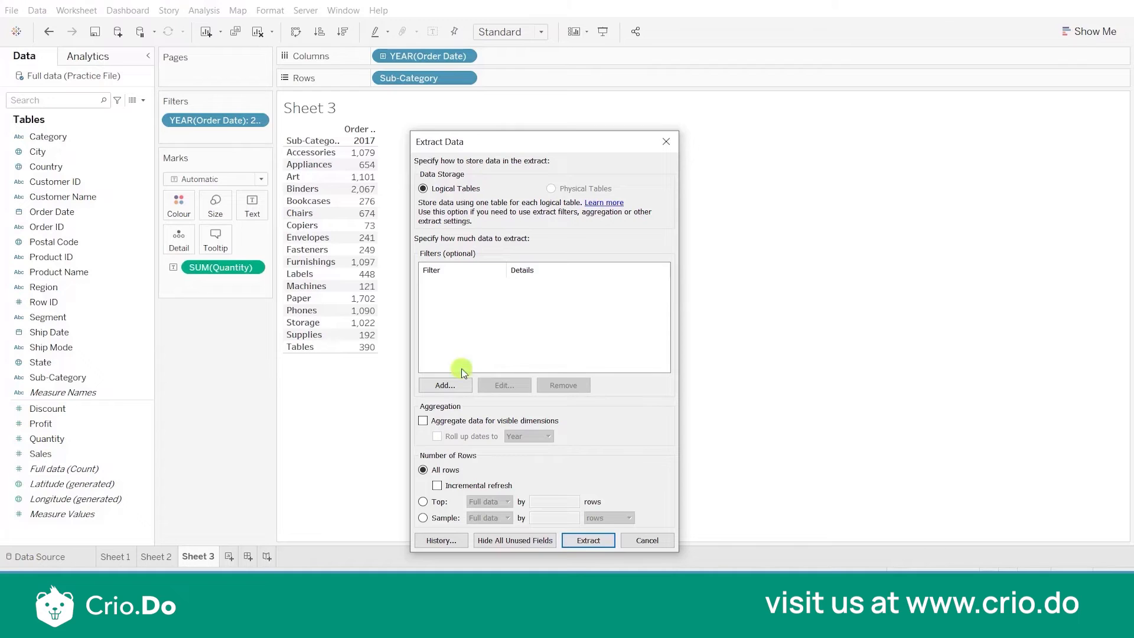
left_click(453, 384)
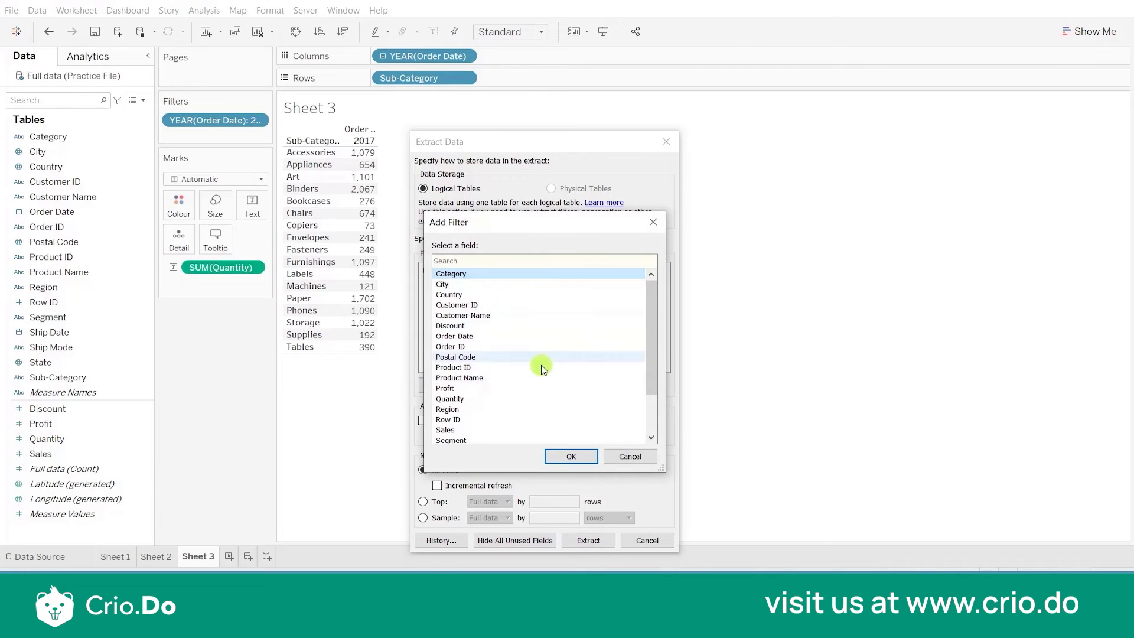
left_click_drag(647, 317, 648, 337)
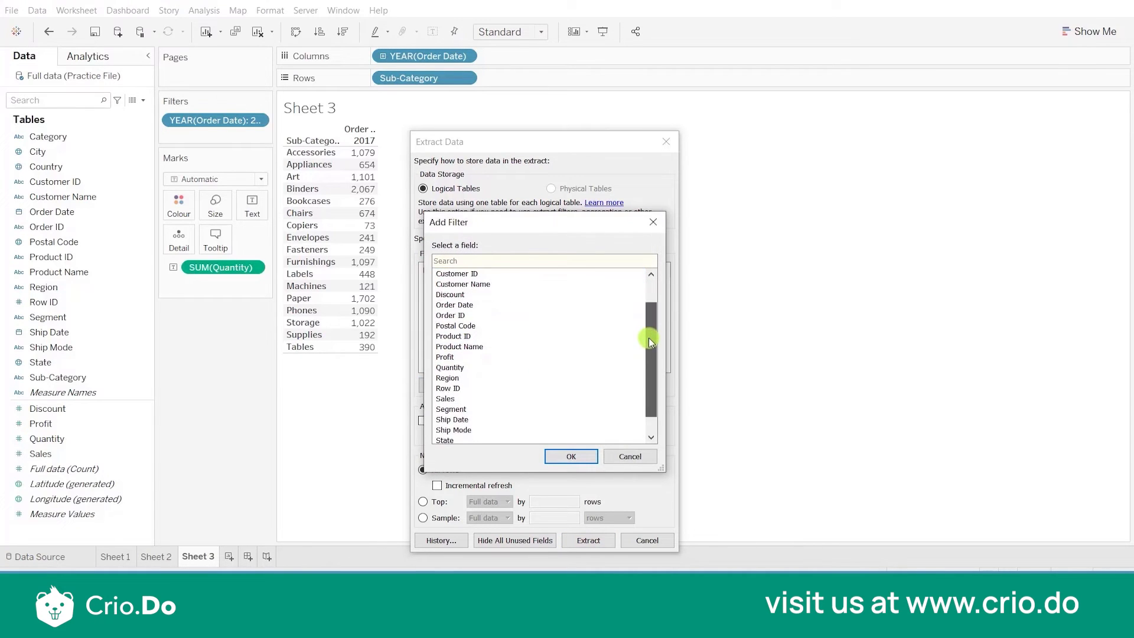
double_click(458, 377)
left_click(428, 285)
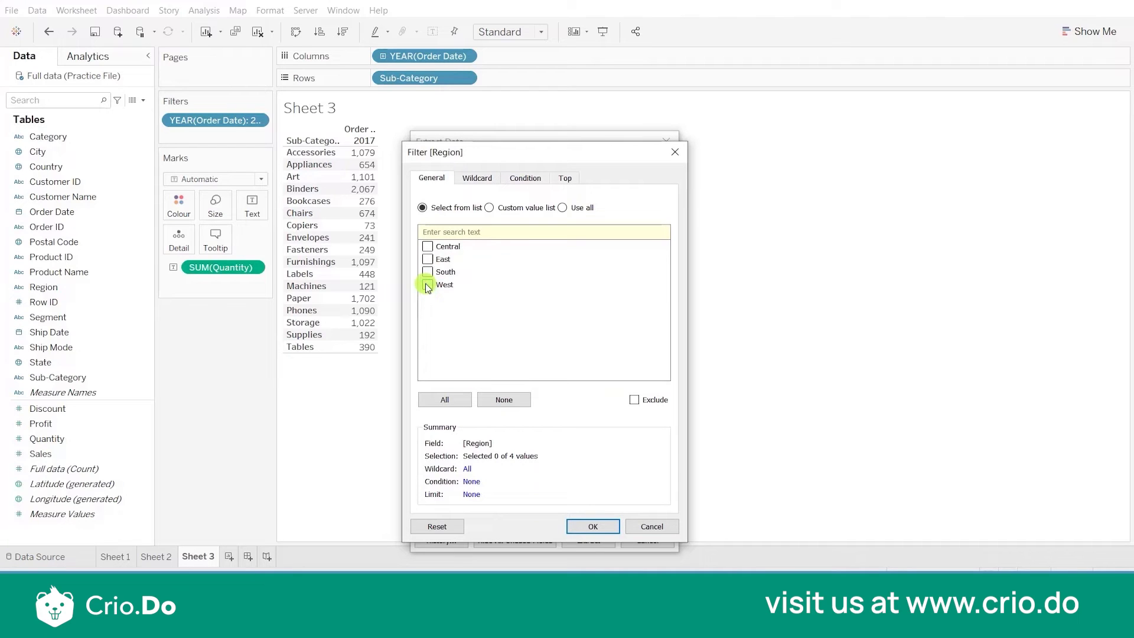
left_click(592, 526)
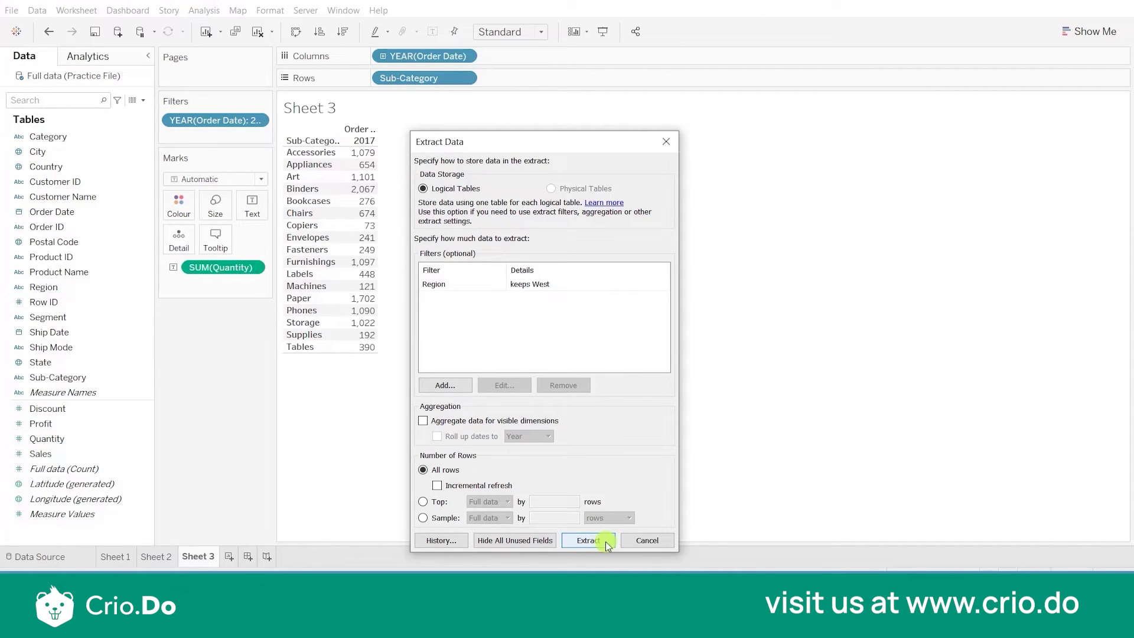
left_click(588, 540)
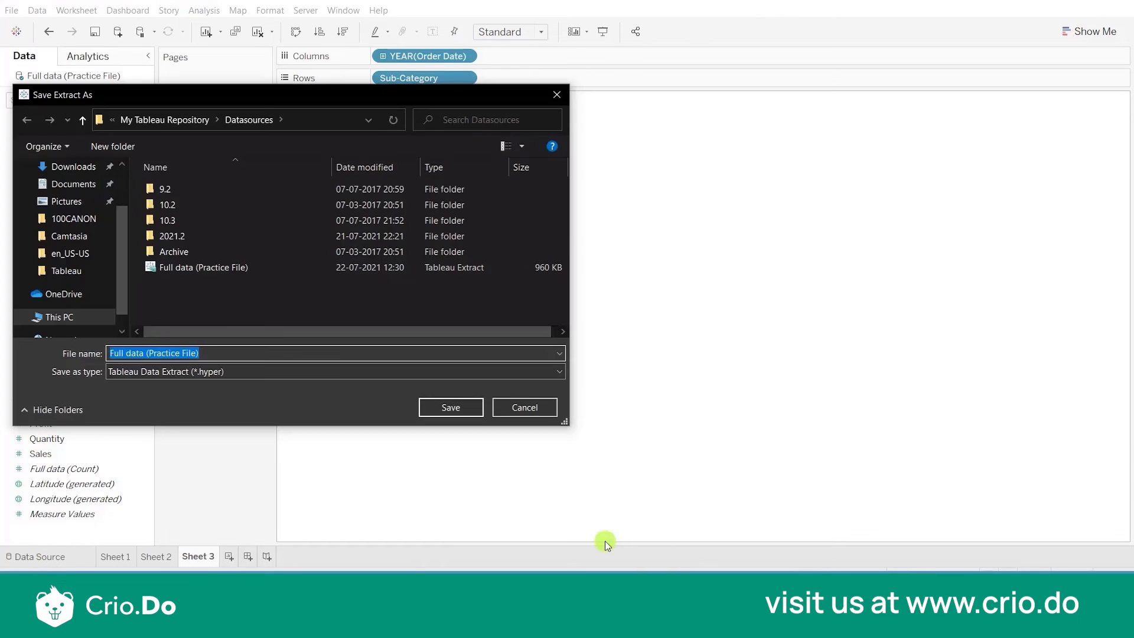